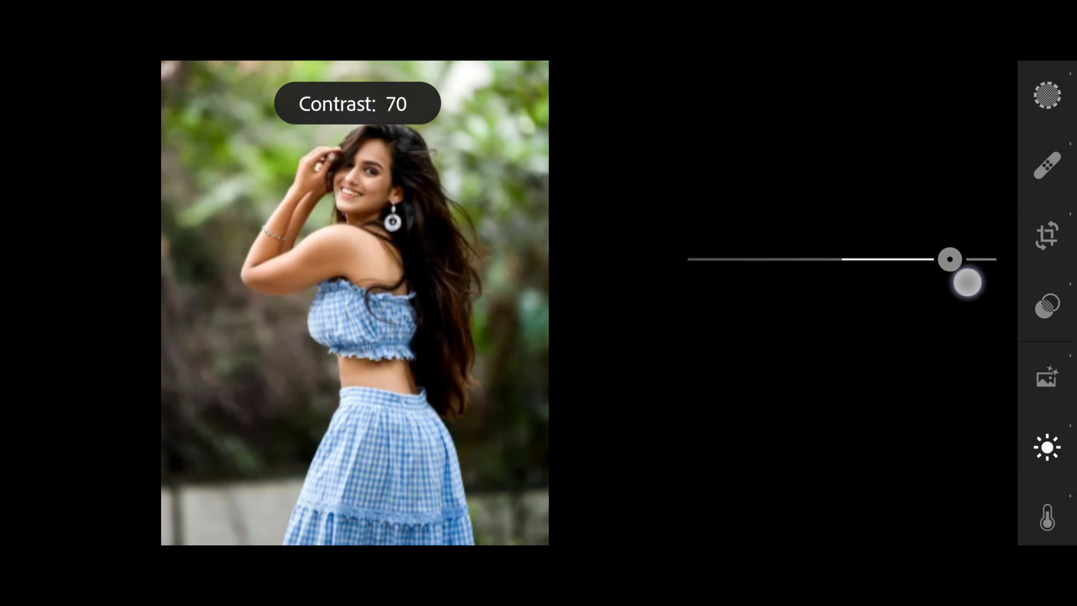
- Lower contrast from 70 to 26 with the other Light values set, then hold to compare with the original
mouse_move(968, 283)
left_mouse_down()
mouse_move(822, 312)
mouse_move(896, 334)
mouse_move(779, 370)
mouse_move(866, 376)
mouse_move(834, 385)
left_mouse_up()
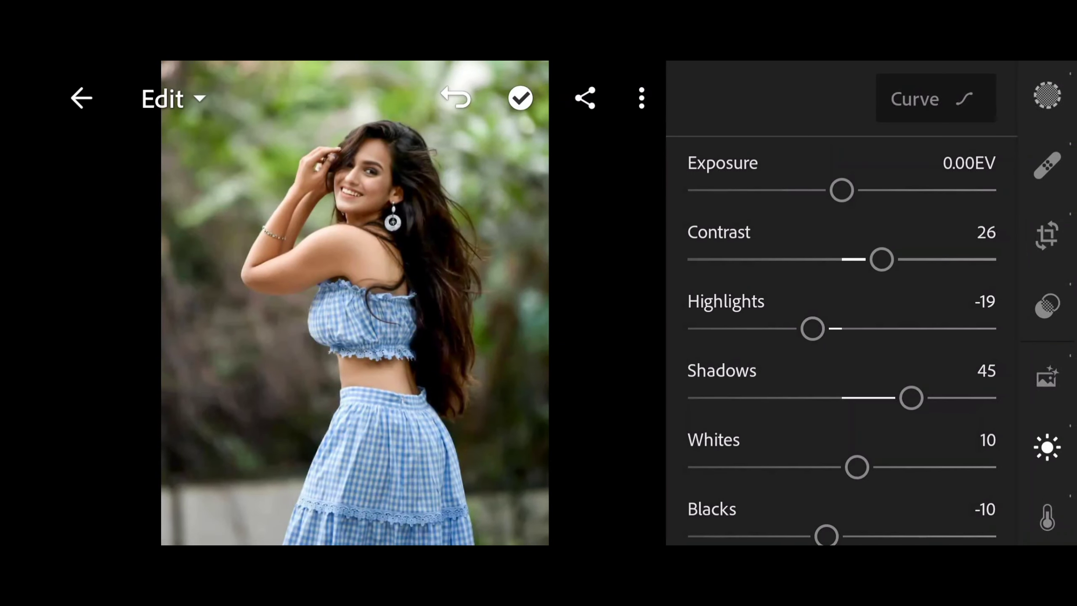
left_click_drag(841, 198, 840, 201)
left_click_drag(195, 477, 186, 487)
- Open the Color panel to warm the background golden and turn the dress teal
left_click(1047, 517)
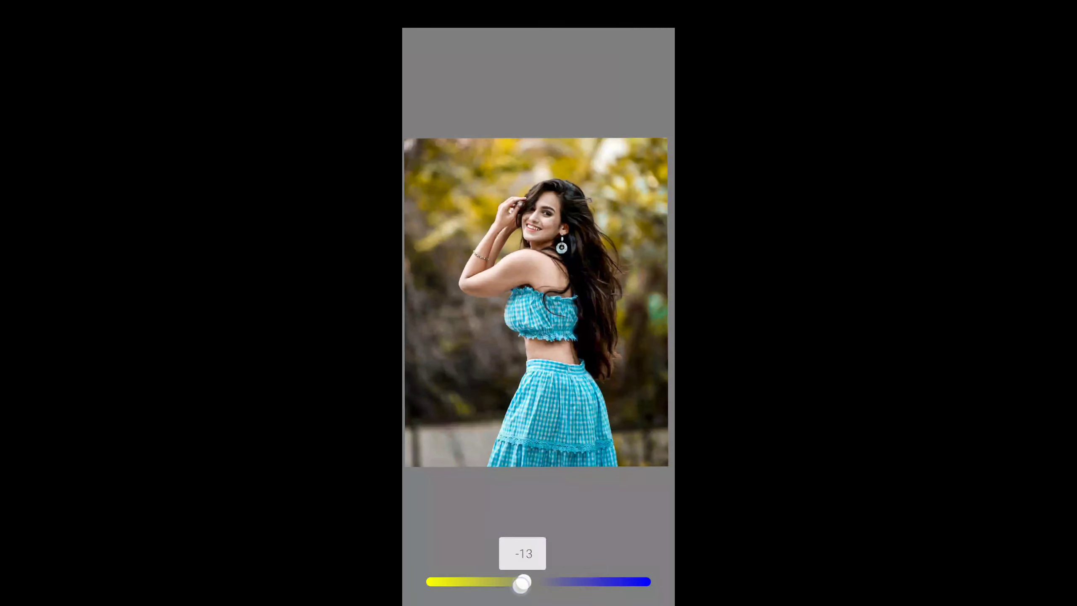
- Push the midtone blue–yellow balance further toward yellow, to about -18
left_click_drag(522, 585, 546, 584)
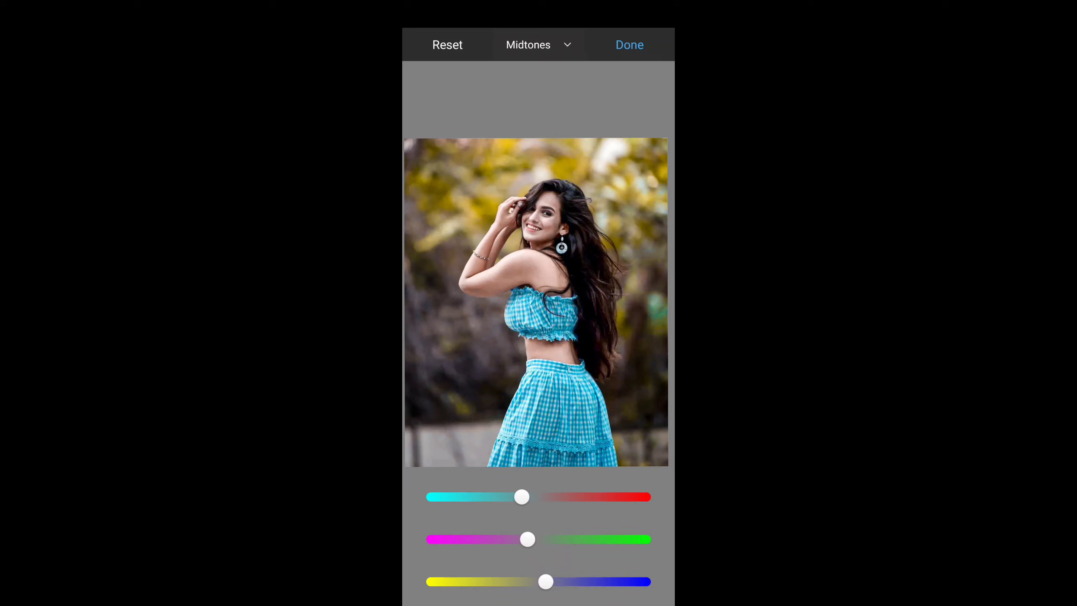
- Apply the midtone color balance with Done, returning to the finished warm-toned portrait
left_click(630, 44)
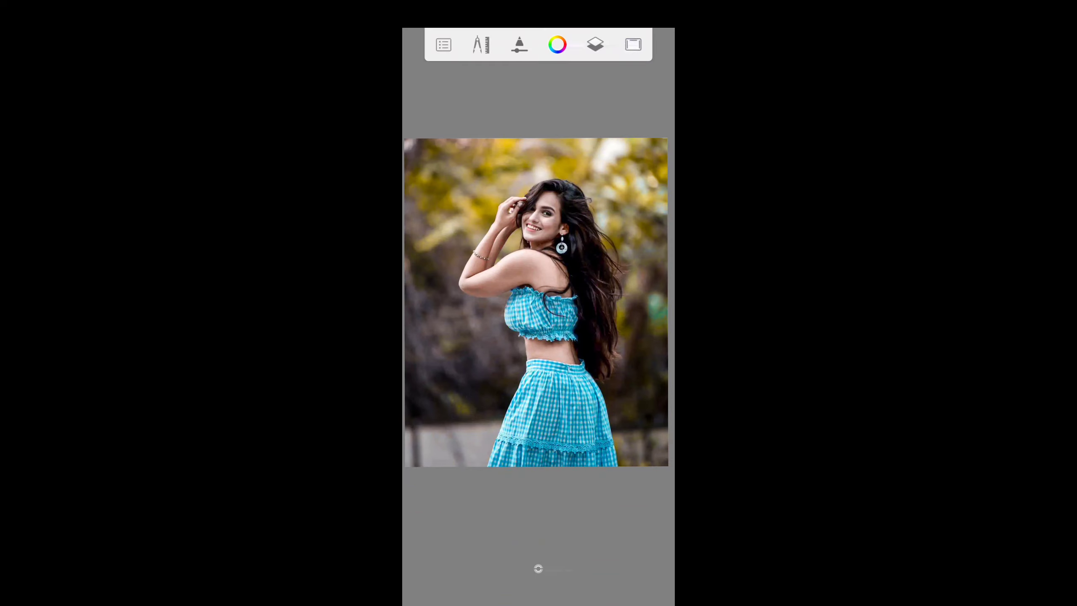